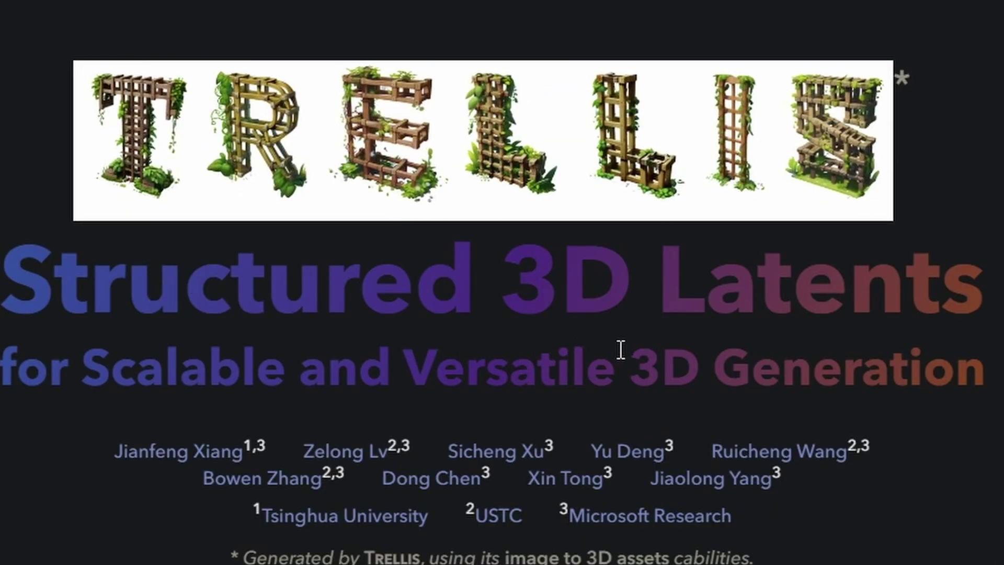
- Scroll the TRELLIS page past the title, gallery and abstract to the Text to 3D Asset cards
{"action": "left_click_drag", "start_coordinate": [66, 279], "coordinate": [994, 366]}
{"action": "left_click", "coordinate": [993, 366]}
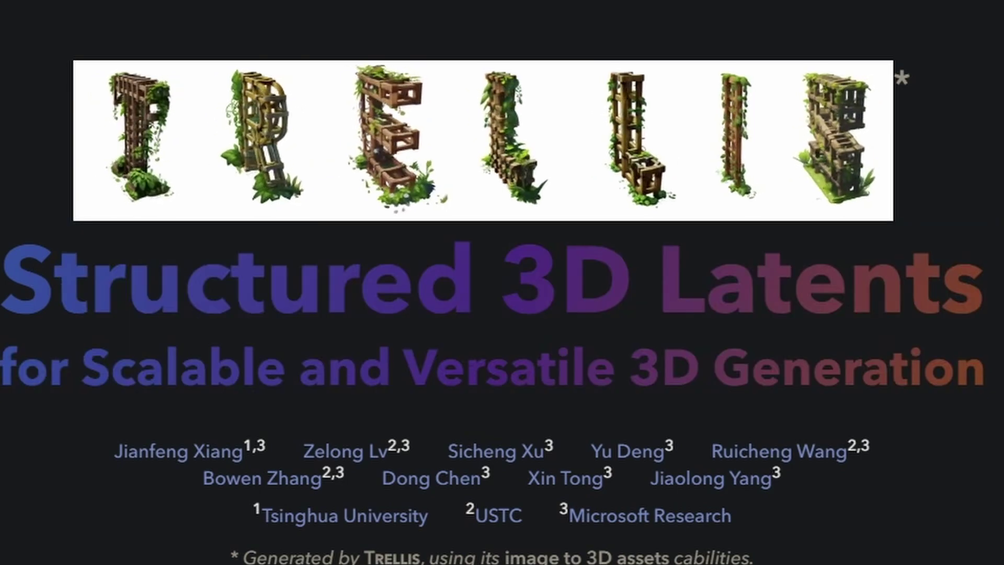
{"action": "scroll", "coordinate": [502, 313], "scroll_direction": "down", "scroll_amount": 5}
{"action": "scroll", "coordinate": [502, 314], "scroll_direction": "down", "scroll_amount": 5}
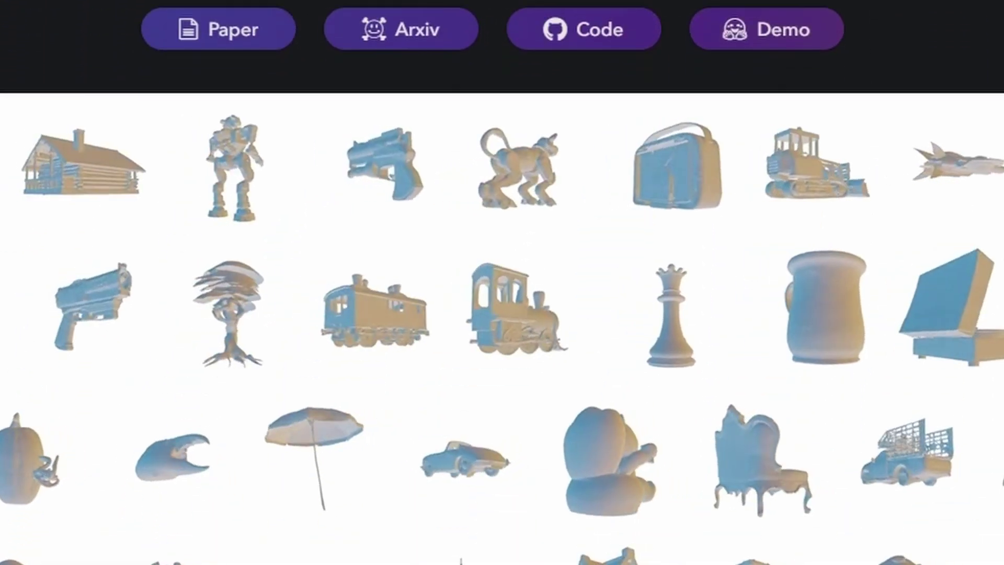
{"action": "scroll", "coordinate": [120, 387], "scroll_direction": "down", "scroll_amount": 5}
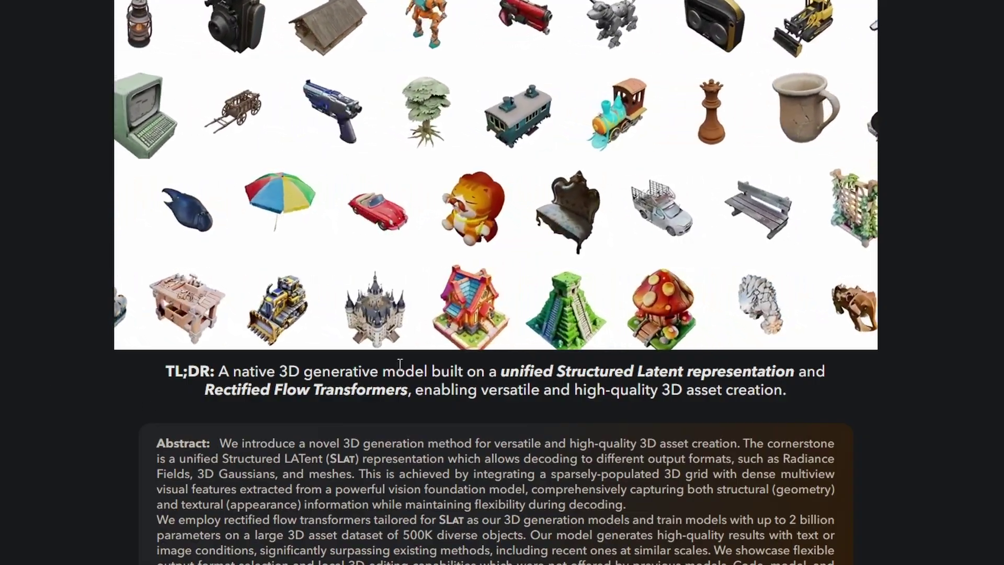
{"action": "scroll", "coordinate": [394, 366], "scroll_direction": "down", "scroll_amount": 7}
{"action": "scroll", "coordinate": [394, 296], "scroll_direction": "down", "scroll_amount": 4}
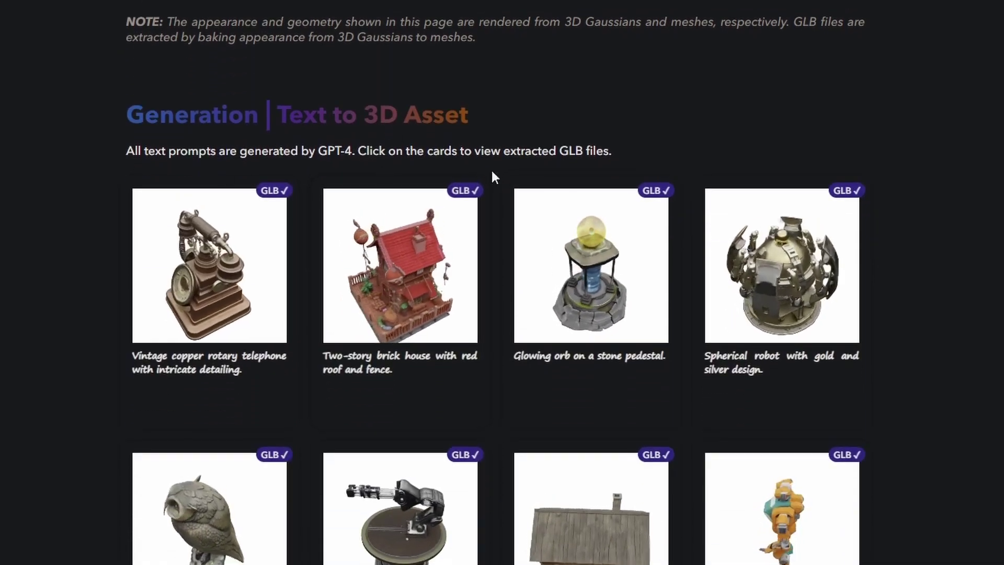
{"action": "scroll", "coordinate": [123, 253], "scroll_direction": "down", "scroll_amount": 2}
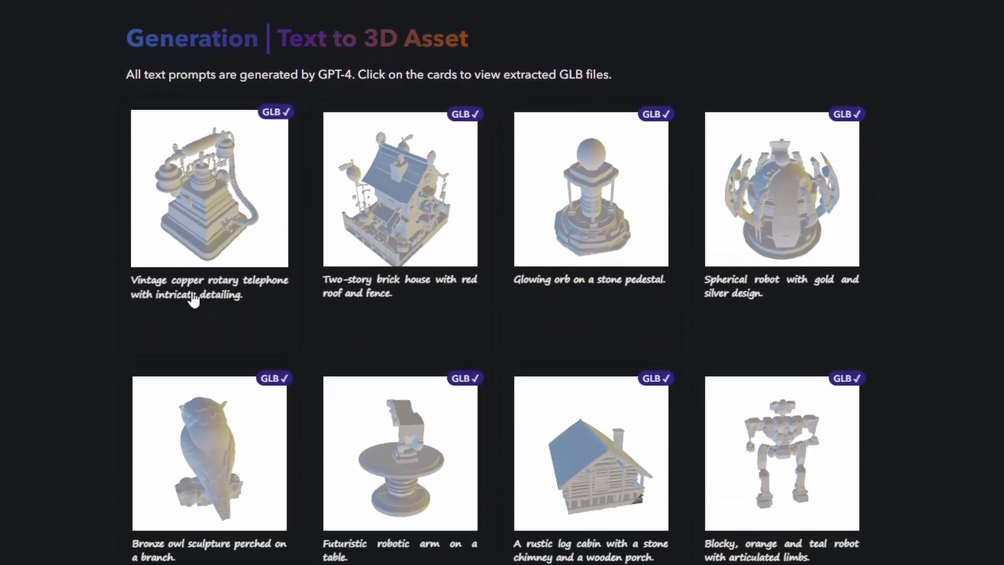
- Open the vintage copper telephone model and orbit it to view its base, dial and front
{"action": "left_click", "coordinate": [183, 253]}
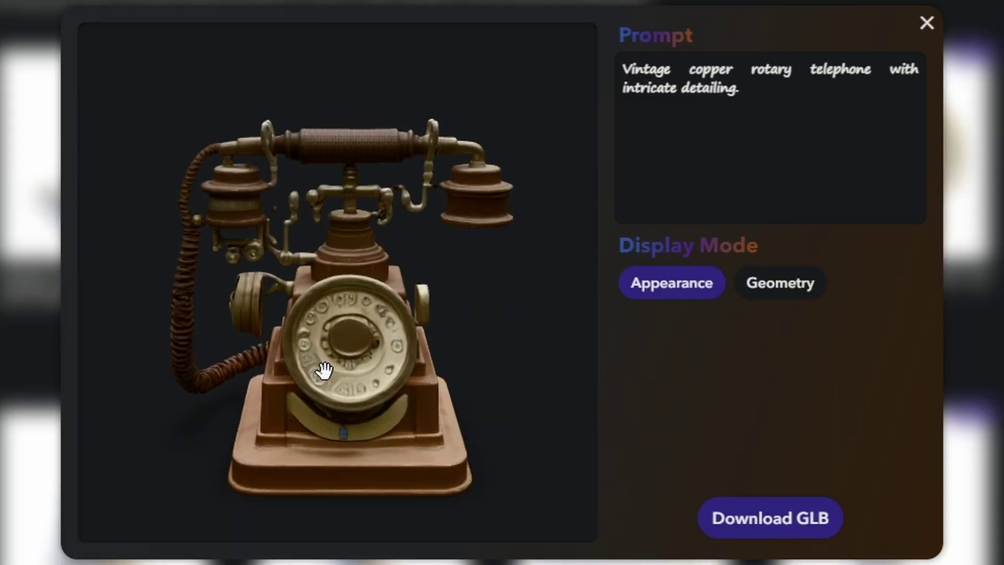
{"action": "scroll", "coordinate": [355, 370], "scroll_direction": "up", "scroll_amount": 5}
{"action": "left_click_drag", "start_coordinate": [355, 371], "coordinate": [378, 422]}
{"action": "left_click_drag", "start_coordinate": [334, 471], "coordinate": [319, 336]}
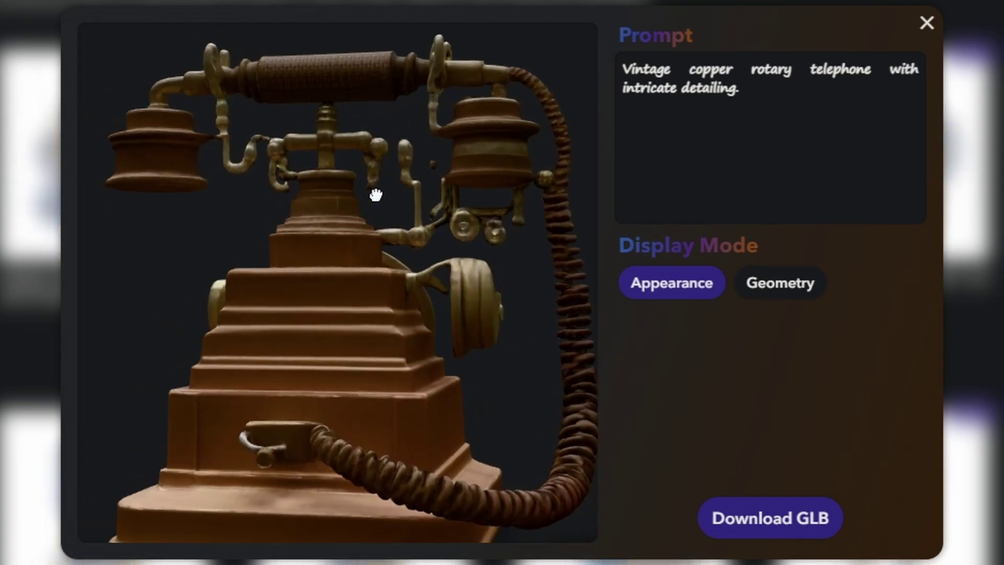
{"action": "left_click_drag", "start_coordinate": [375, 195], "coordinate": [188, 299]}
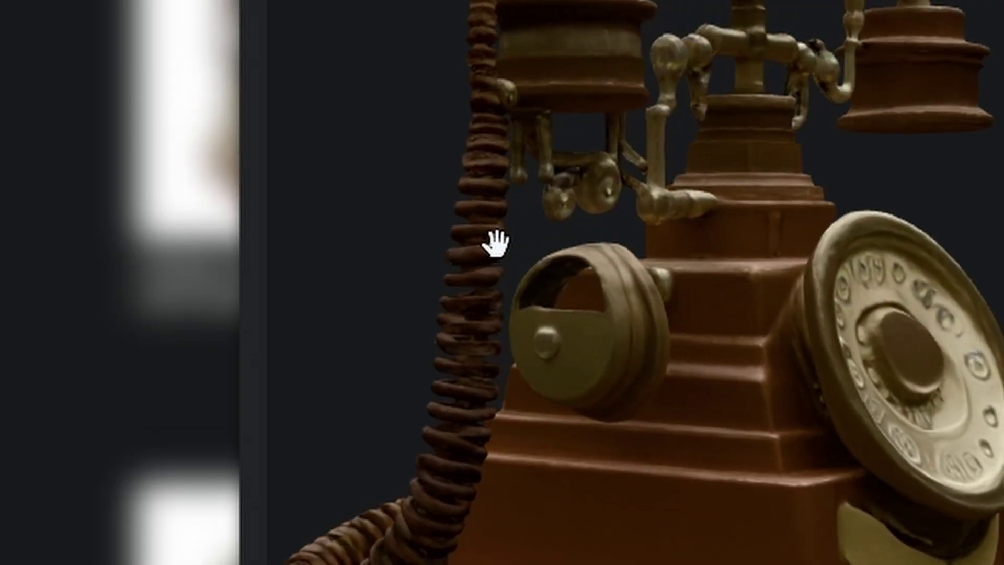
{"action": "left_click_drag", "start_coordinate": [514, 296], "coordinate": [687, 317]}
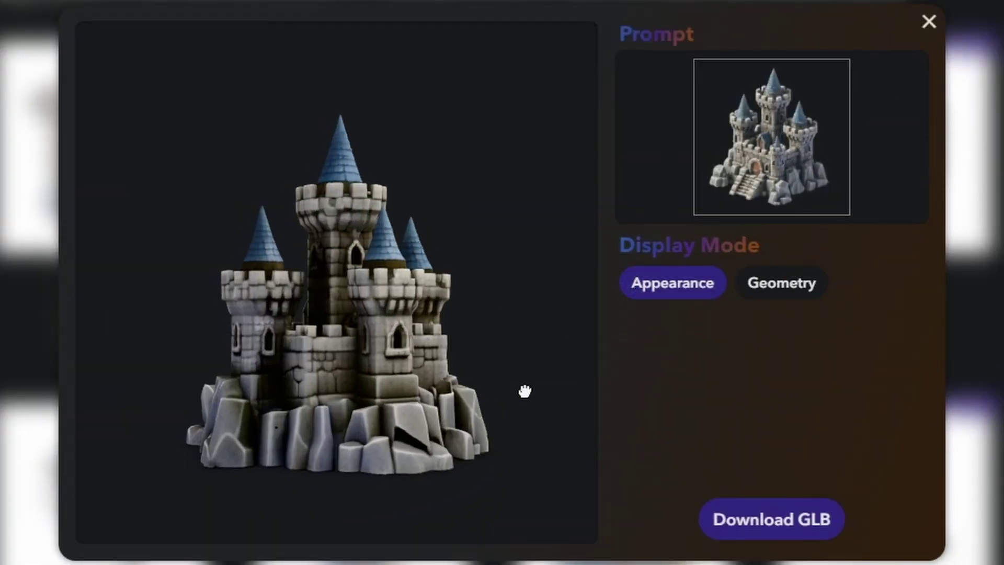
- Tilt the castle model through top-down and angled views, then close the model viewer
{"action": "scroll", "coordinate": [349, 426], "scroll_direction": "up", "scroll_amount": 5}
{"action": "scroll", "coordinate": [358, 421], "scroll_direction": "down", "scroll_amount": 5}
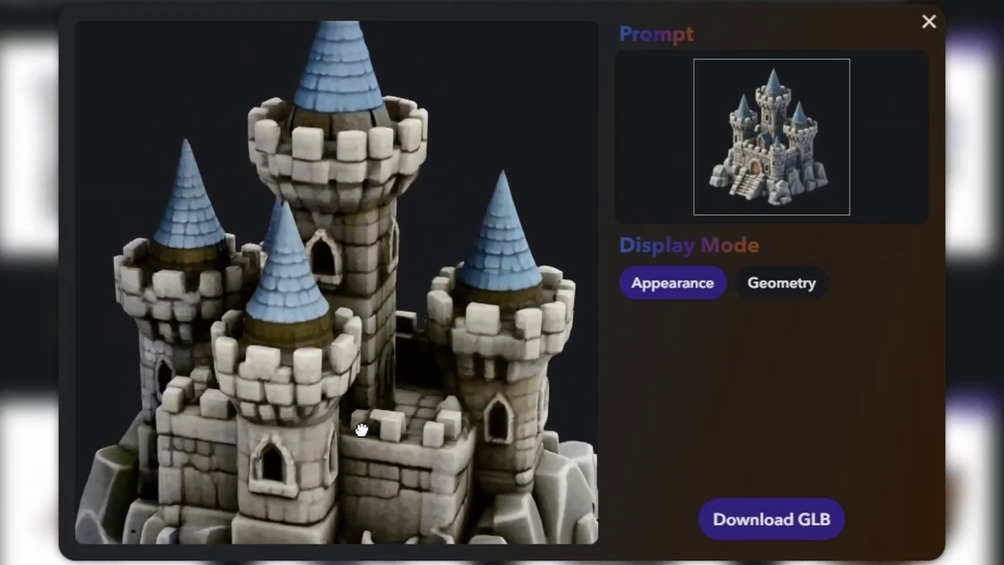
{"action": "left_click_drag", "start_coordinate": [380, 445], "coordinate": [308, 338]}
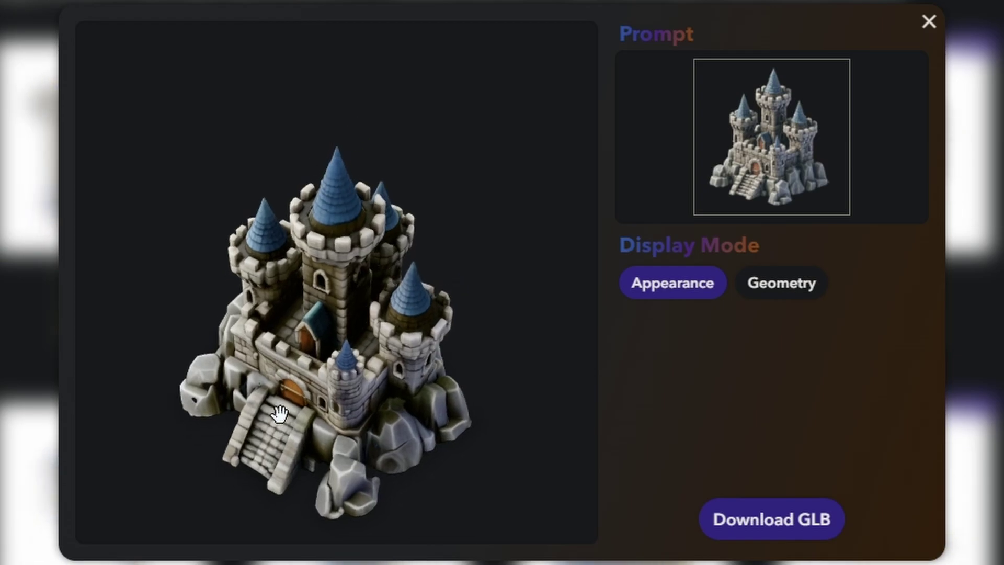
{"action": "left_click", "coordinate": [930, 34]}
- Scroll down the gallery to the truck variant cards
{"action": "scroll", "coordinate": [945, 326], "scroll_direction": "down", "scroll_amount": 10}
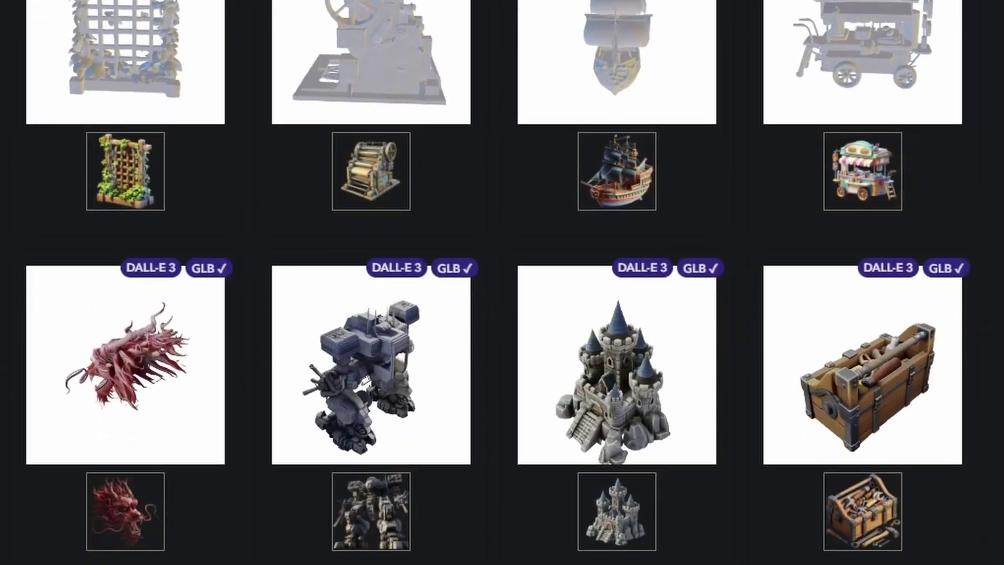
{"action": "scroll", "coordinate": [945, 325], "scroll_direction": "down", "scroll_amount": 5}
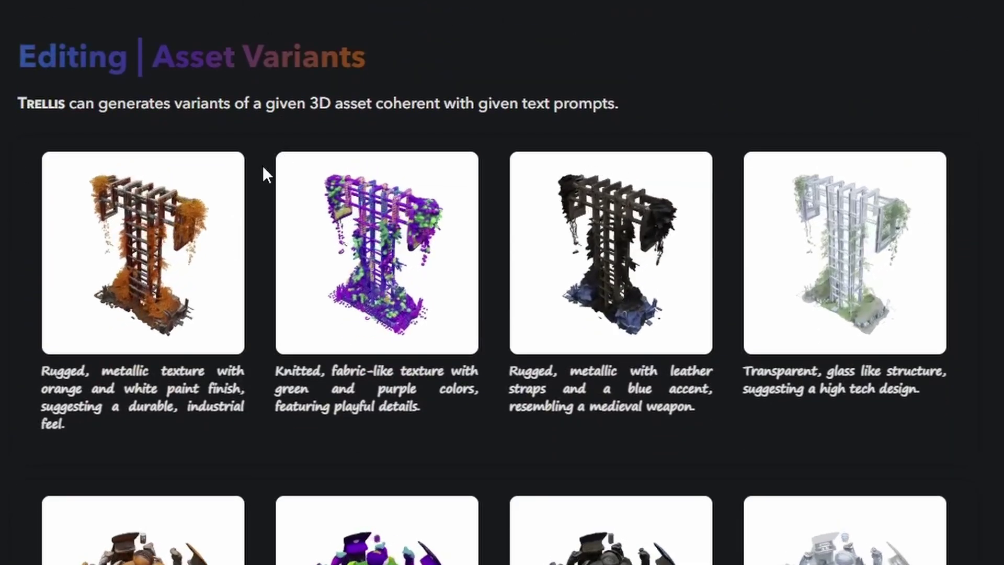
{"action": "left_click_drag", "start_coordinate": [21, 104], "coordinate": [618, 103]}
{"action": "scroll", "coordinate": [29, 225], "scroll_direction": "down", "scroll_amount": 4}
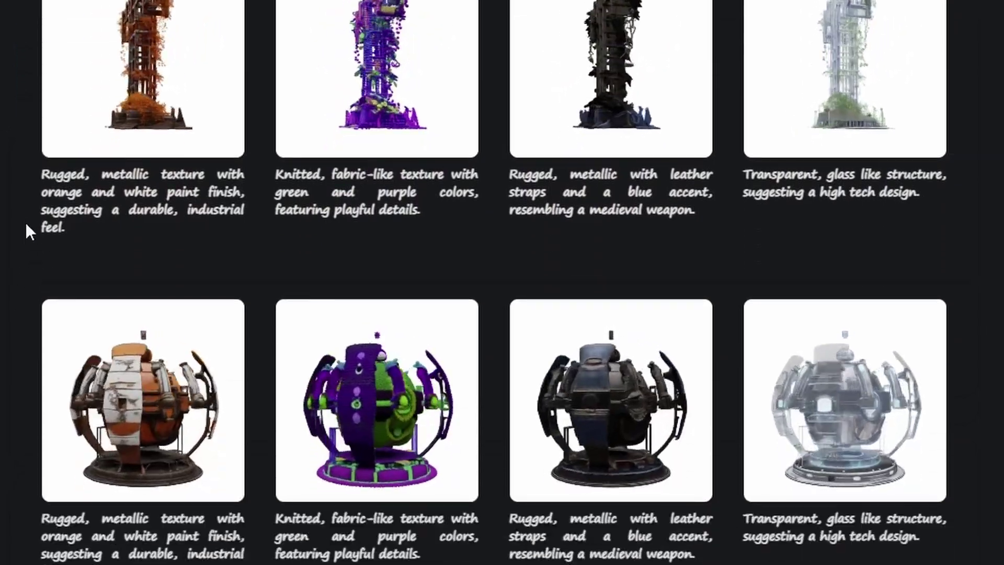
{"action": "scroll", "coordinate": [320, 222], "scroll_direction": "up", "scroll_amount": 10}
{"action": "scroll", "coordinate": [248, 68], "scroll_direction": "up", "scroll_amount": 7}
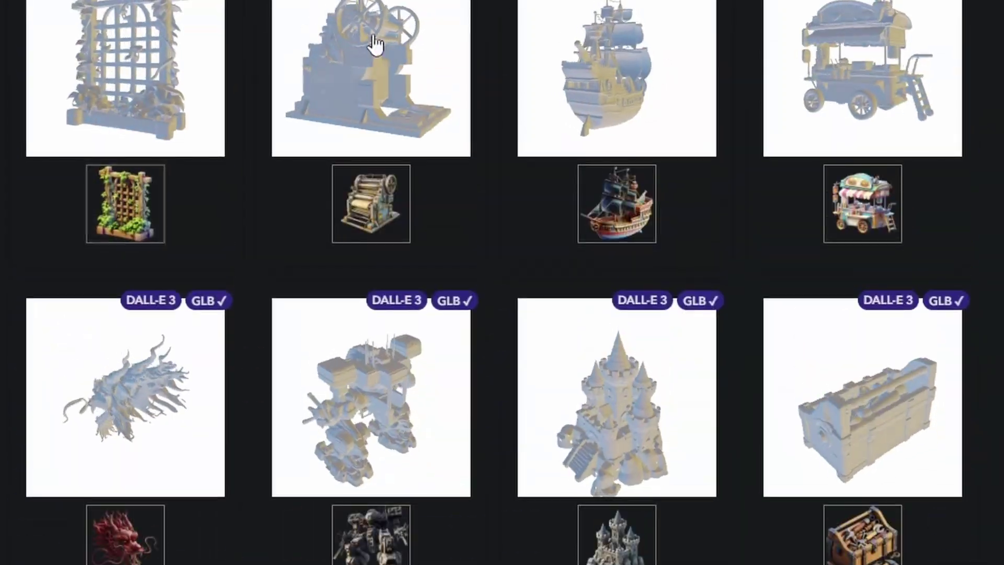
{"action": "scroll", "coordinate": [572, 341], "scroll_direction": "down", "scroll_amount": 11}
{"action": "left_click_drag", "start_coordinate": [604, 416], "coordinate": [822, 515]}
{"action": "scroll", "coordinate": [567, 518], "scroll_direction": "down", "scroll_amount": 2}
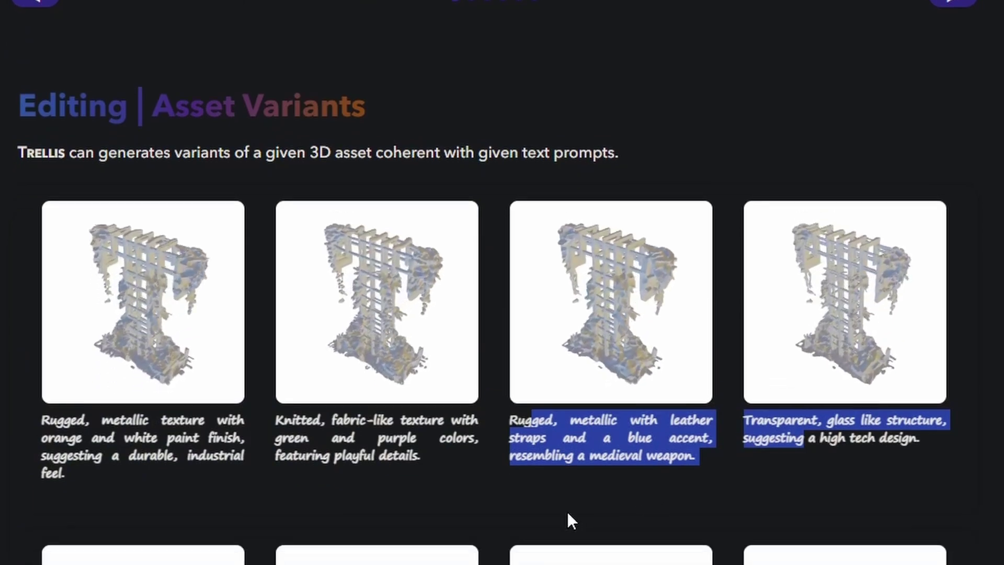
{"action": "scroll", "coordinate": [502, 283], "scroll_direction": "down", "scroll_amount": 2}
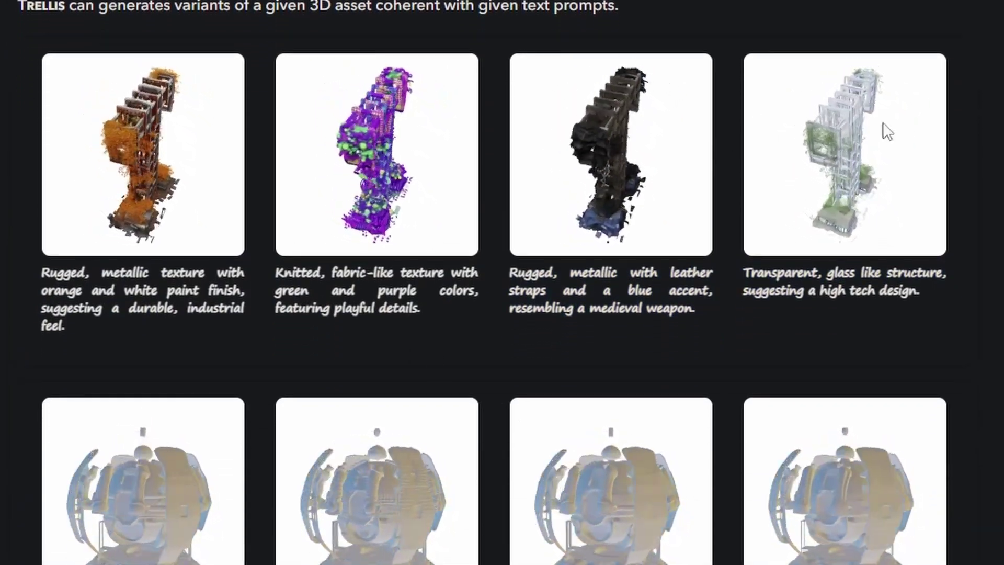
{"action": "scroll", "coordinate": [515, 225], "scroll_direction": "down", "scroll_amount": 2}
{"action": "scroll", "coordinate": [514, 220], "scroll_direction": "down", "scroll_amount": 2}
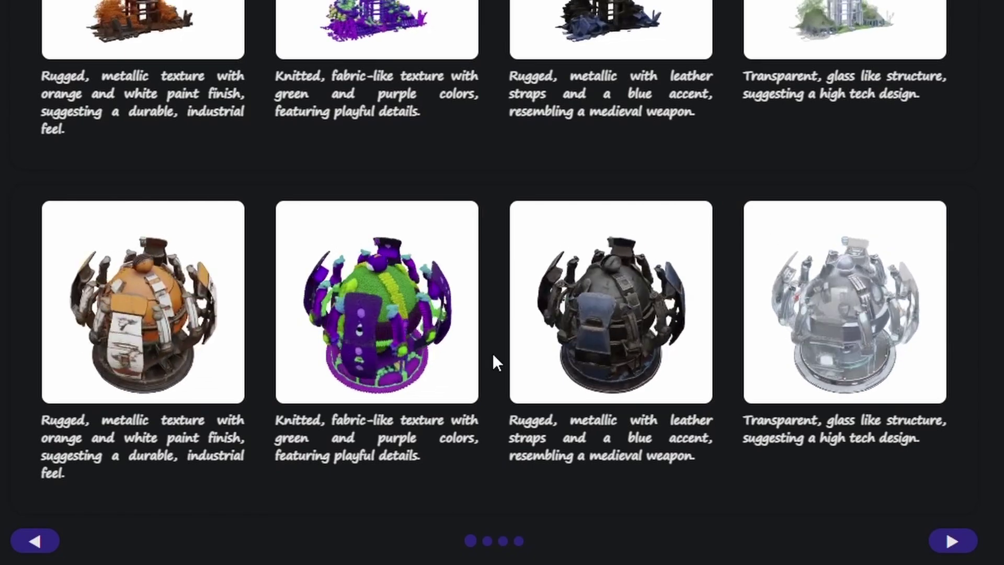
- Advance the variant cards to the next asset and continue down to Editing | Local Manipulation
{"action": "left_click", "coordinate": [951, 540]}
{"action": "scroll", "coordinate": [302, 154], "scroll_direction": "up", "scroll_amount": 2}
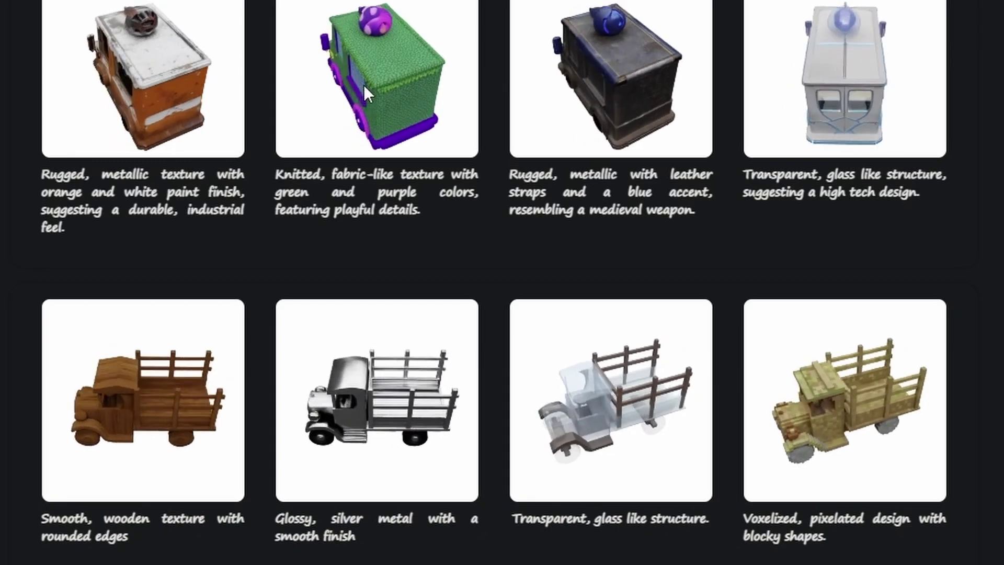
{"action": "scroll", "coordinate": [646, 82], "scroll_direction": "down", "scroll_amount": 2}
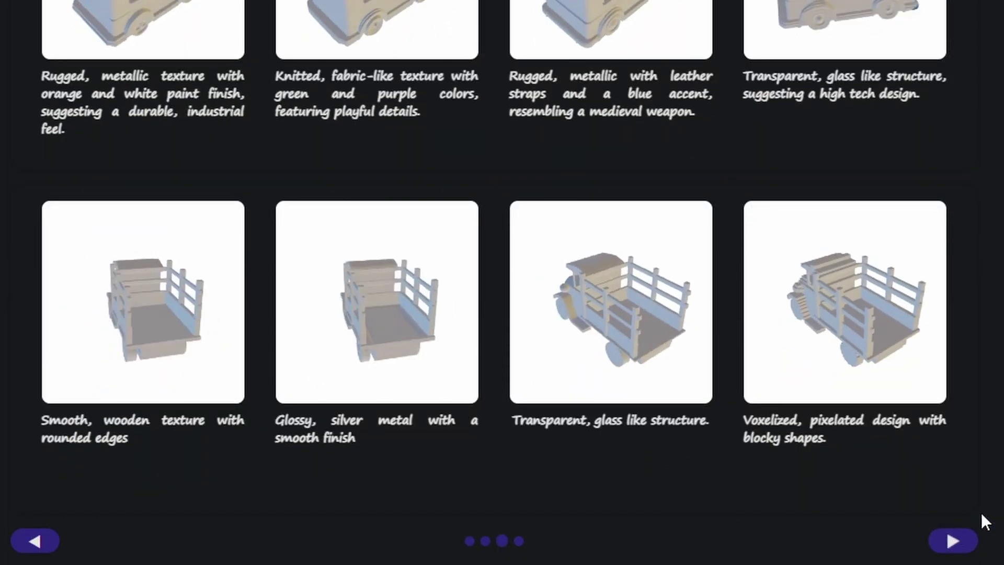
{"action": "scroll", "coordinate": [979, 520], "scroll_direction": "down", "scroll_amount": 6}
{"action": "scroll", "coordinate": [945, 134], "scroll_direction": "down", "scroll_amount": 2}
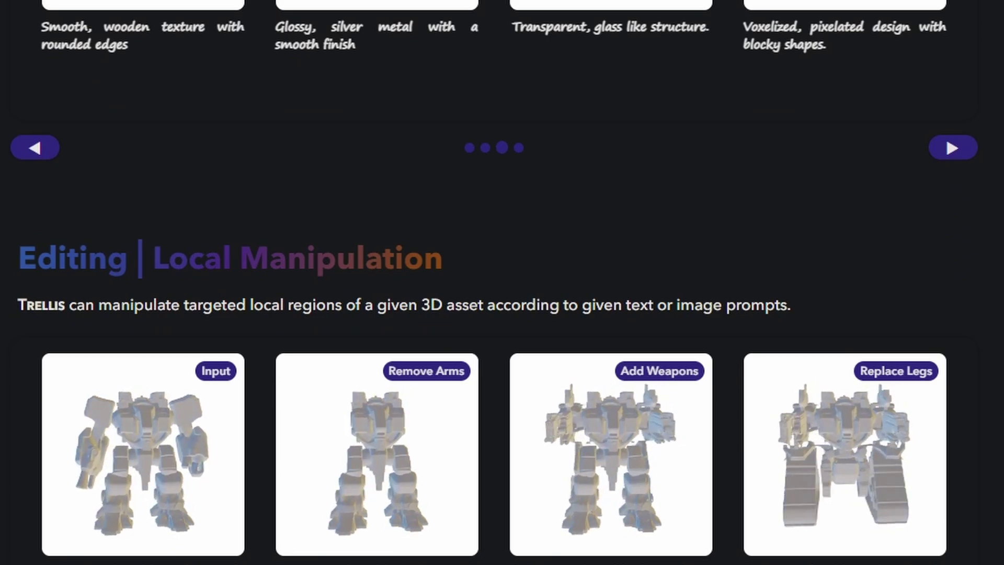
- Scroll through the floating island and battle mech Local Manipulation examples
{"action": "scroll", "coordinate": [945, 134], "scroll_direction": "down", "scroll_amount": 2}
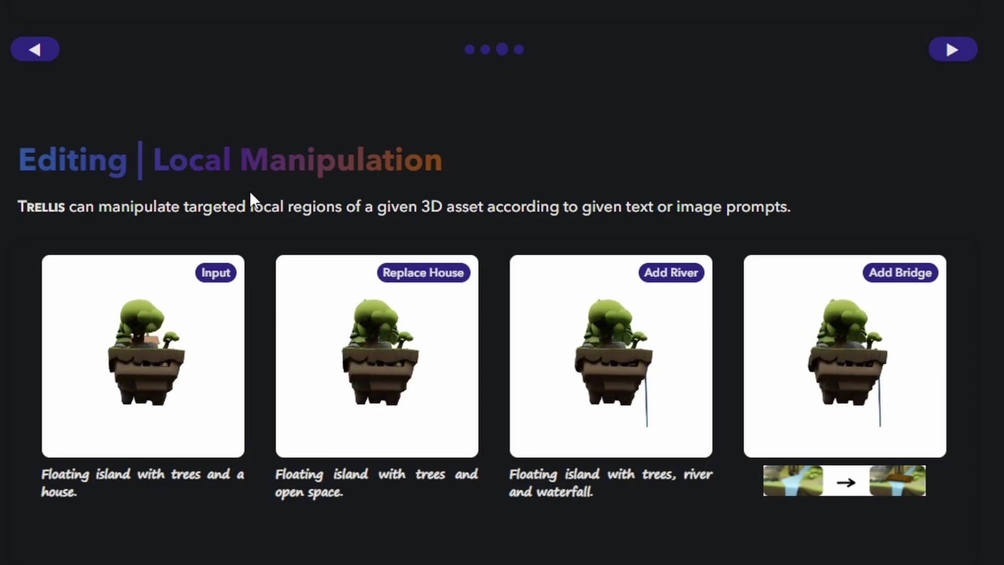
{"action": "scroll", "coordinate": [54, 341], "scroll_direction": "down", "scroll_amount": 2}
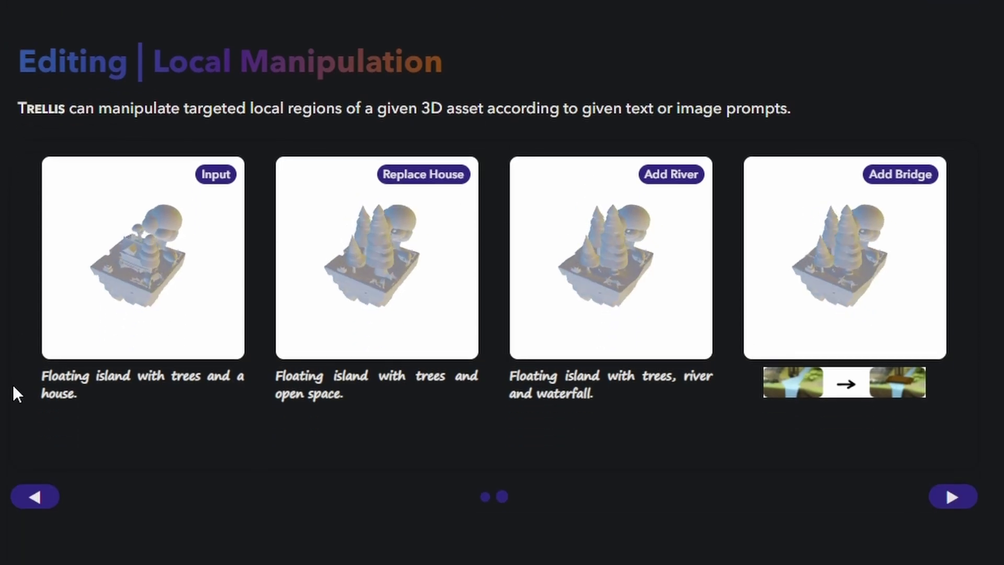
{"action": "scroll", "coordinate": [7, 408], "scroll_direction": "up", "scroll_amount": 15}
{"action": "scroll", "coordinate": [105, 92], "scroll_direction": "down", "scroll_amount": 3}
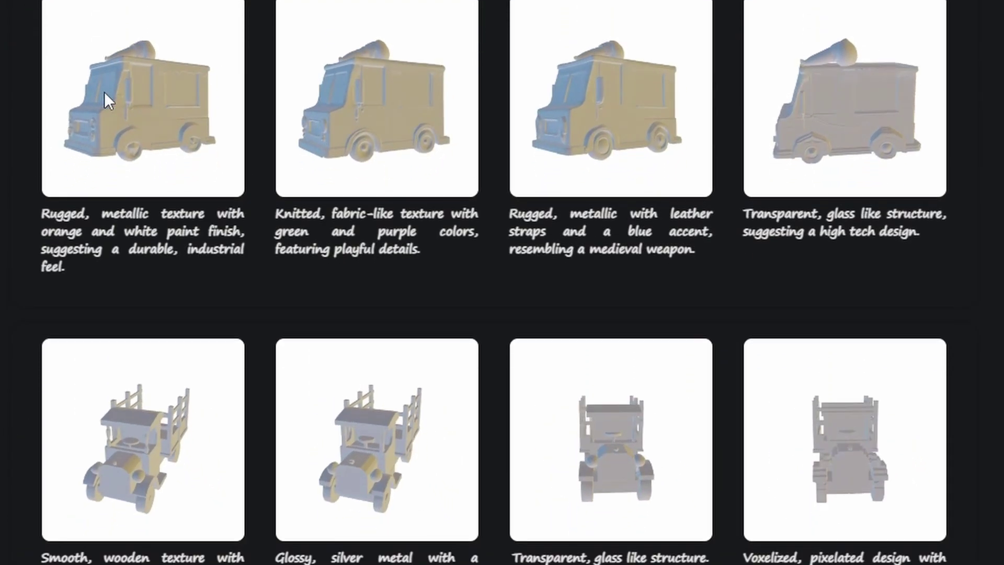
{"action": "scroll", "coordinate": [21, 249], "scroll_direction": "down", "scroll_amount": 9}
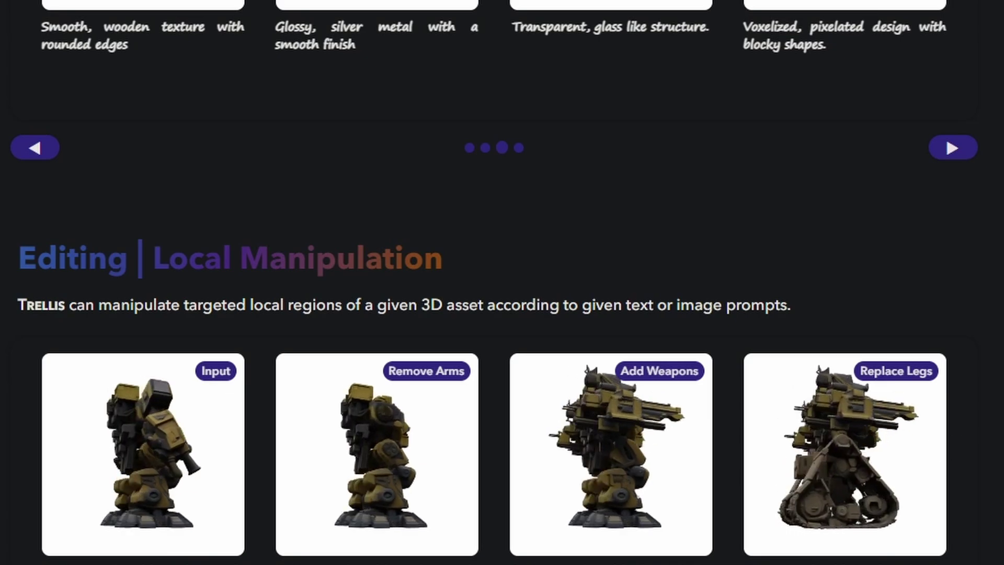
{"action": "scroll", "coordinate": [368, 409], "scroll_direction": "down", "scroll_amount": 2}
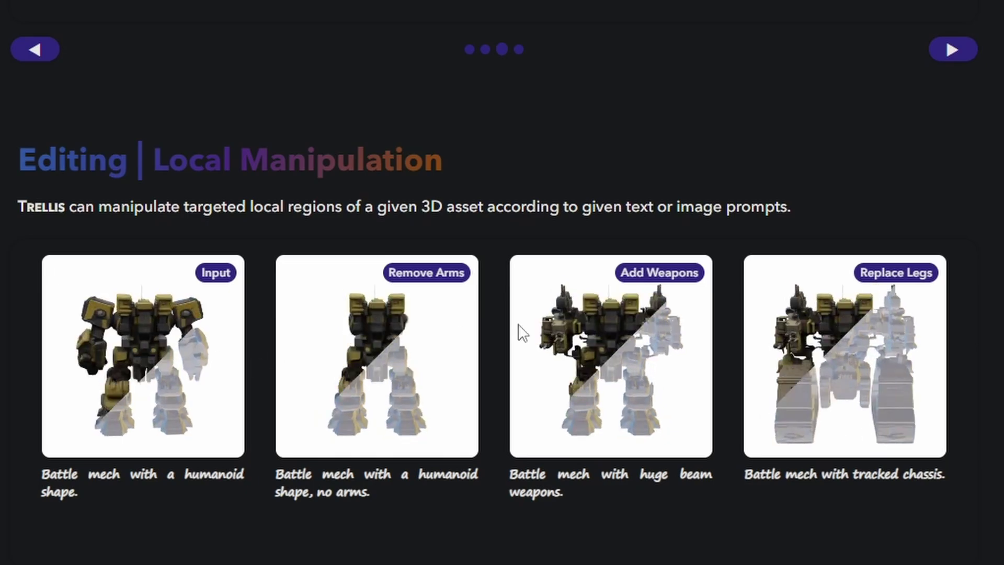
{"action": "scroll", "coordinate": [854, 268], "scroll_direction": "down", "scroll_amount": 2}
{"action": "scroll", "coordinate": [94, 351], "scroll_direction": "down", "scroll_amount": 6}
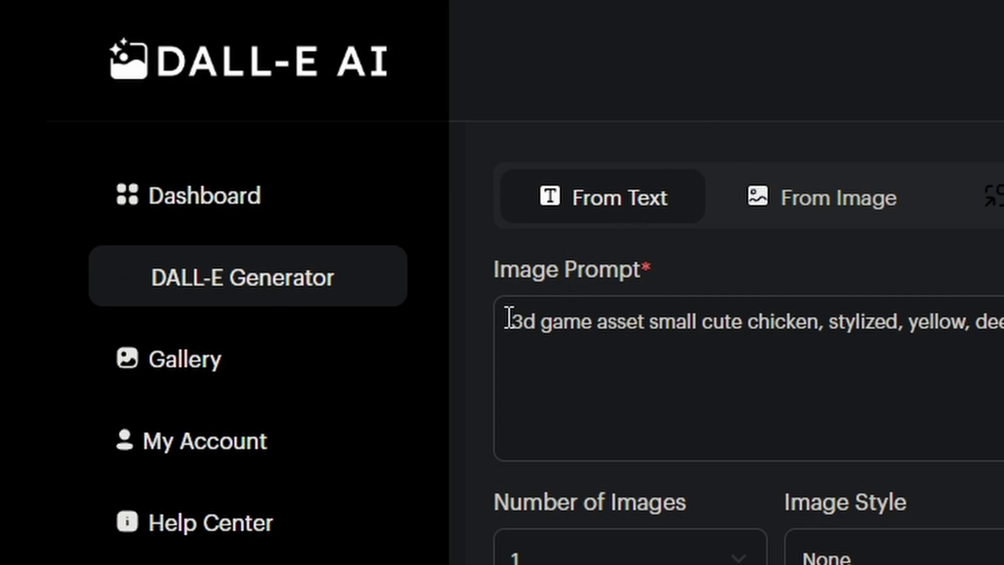
- Select the chicken prompt text, review the generated image, and exit full screen
{"action": "left_click_drag", "start_coordinate": [508, 318], "coordinate": [564, 337]}
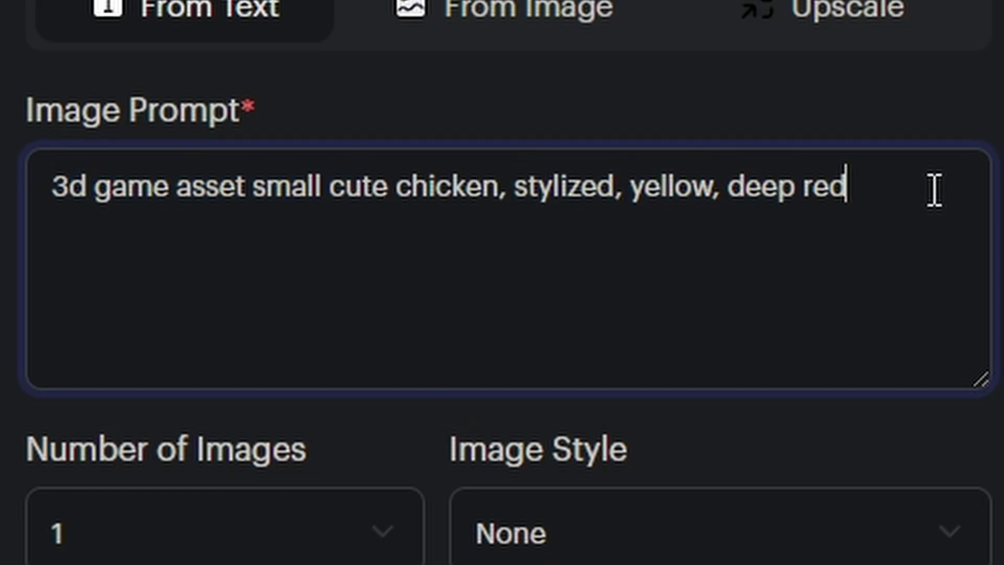
{"action": "key", "text": "ctrl+a"}
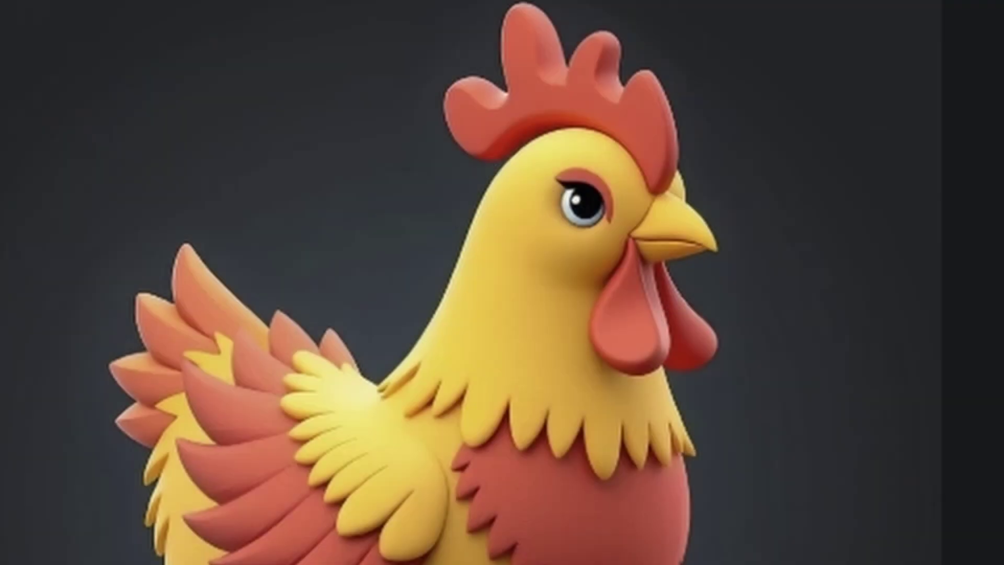
{"action": "right_click", "coordinate": [367, 463]}
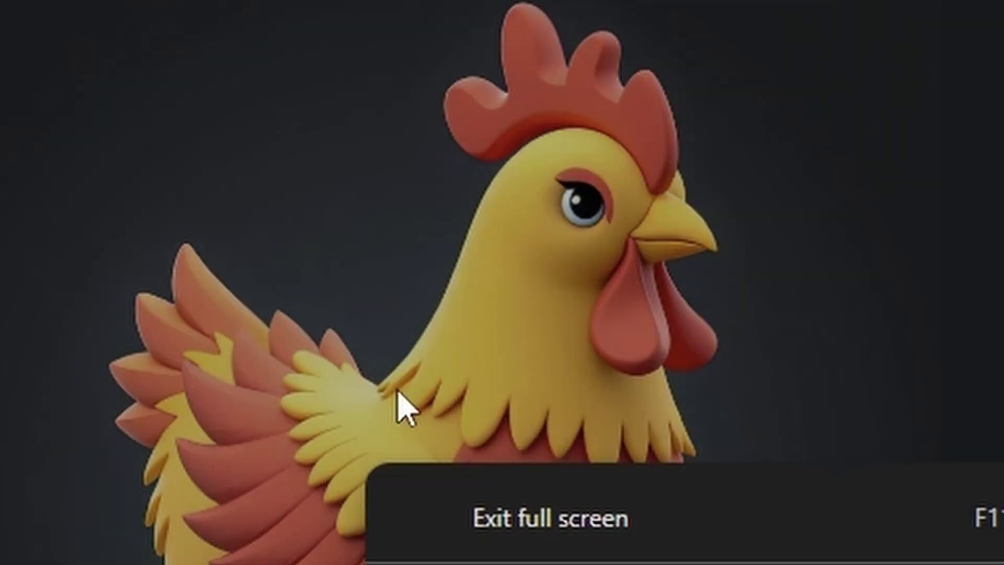
{"action": "left_click", "coordinate": [403, 408]}
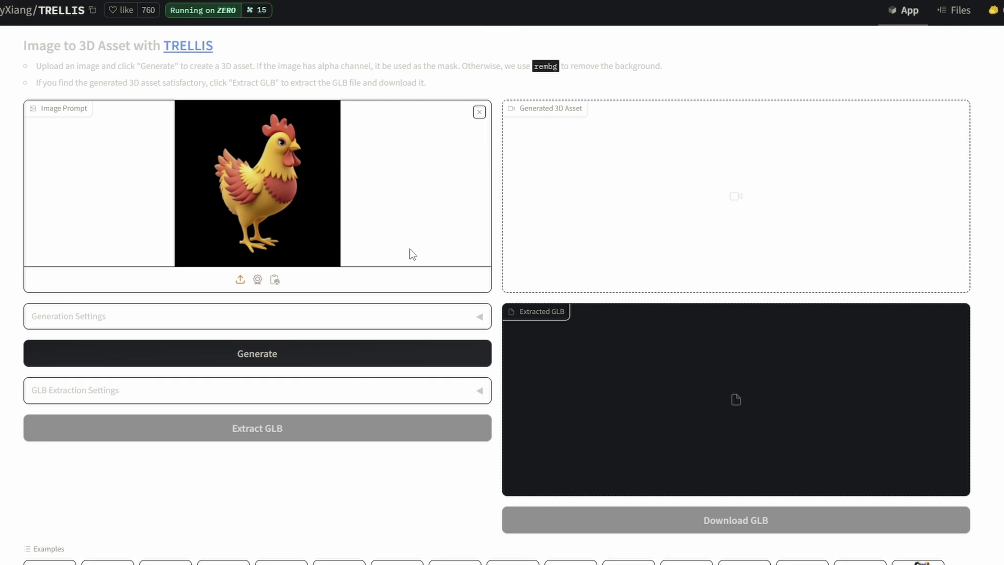
- Expand Generation Settings and keep the default values
{"action": "scroll", "coordinate": [26, 355], "scroll_direction": "down", "scroll_amount": 2}
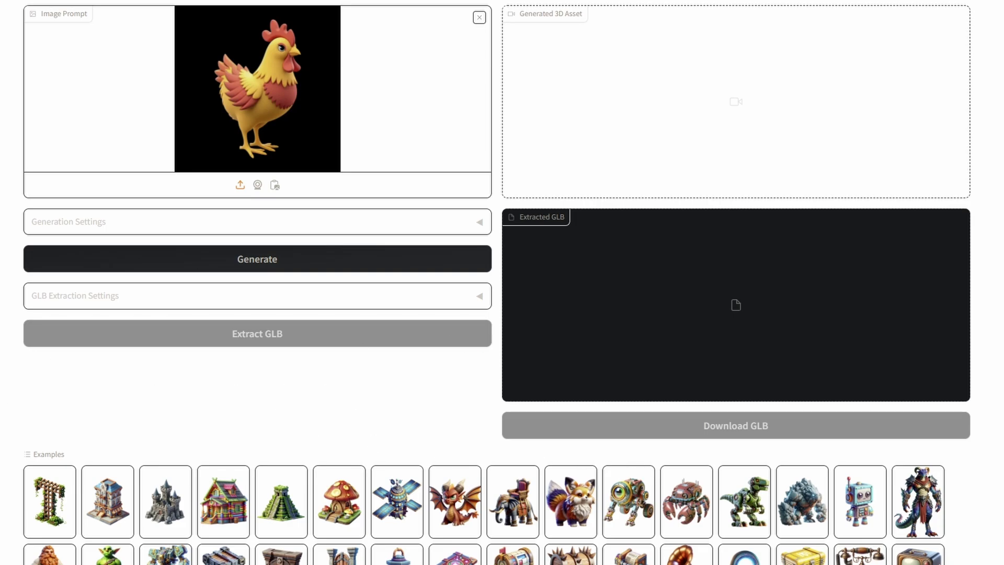
{"action": "scroll", "coordinate": [12, 2], "scroll_direction": "up", "scroll_amount": 2}
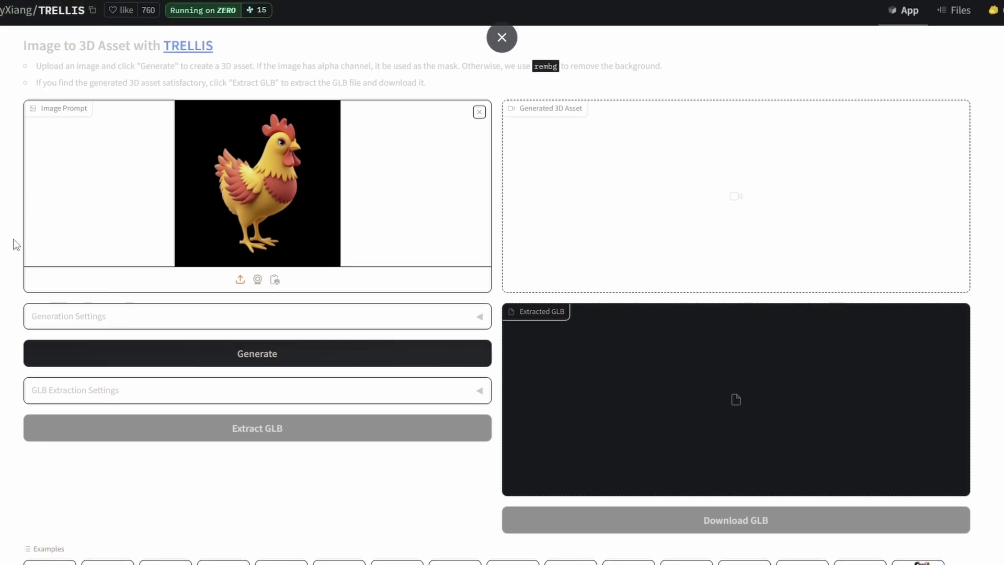
{"action": "left_click", "coordinate": [163, 327]}
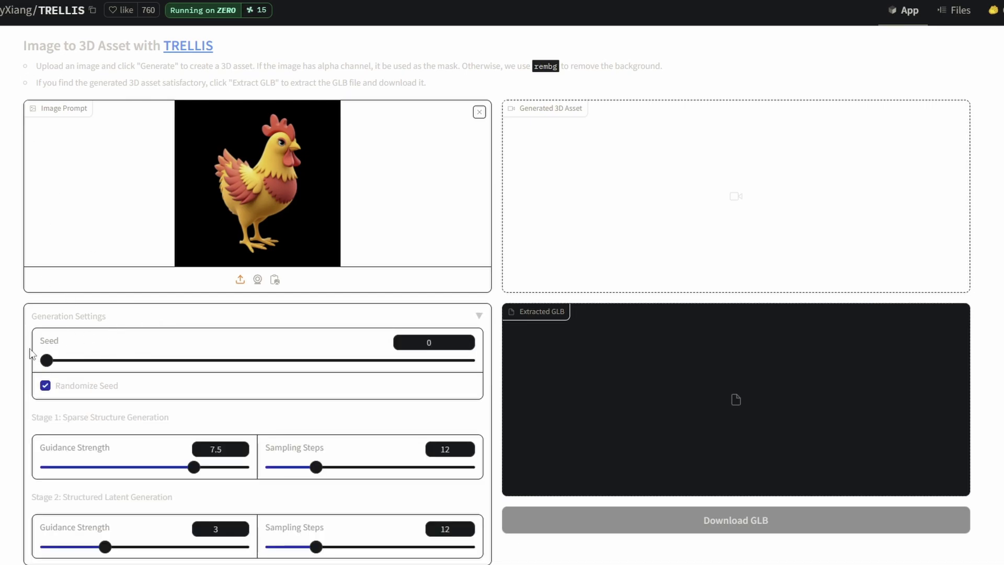
{"action": "scroll", "coordinate": [272, 460], "scroll_direction": "down", "scroll_amount": 3}
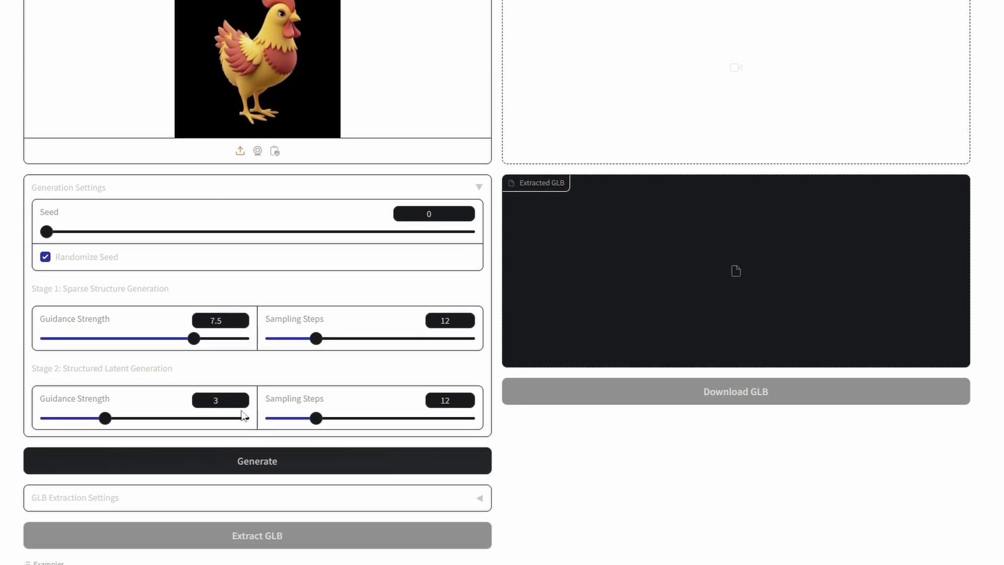
{"action": "scroll", "coordinate": [270, 202], "scroll_direction": "up", "scroll_amount": 3}
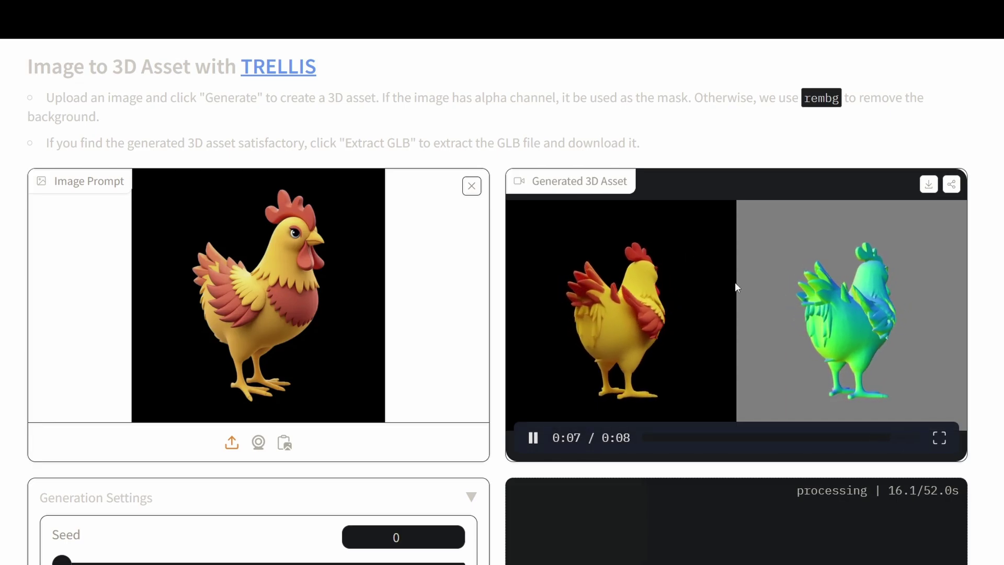
- Expand GLB Extraction Settings, keeping Simplify 0.95 and Texture Size 1024
{"action": "scroll", "coordinate": [876, 209], "scroll_direction": "down", "scroll_amount": 8}
{"action": "scroll", "coordinate": [875, 209], "scroll_direction": "down", "scroll_amount": 2}
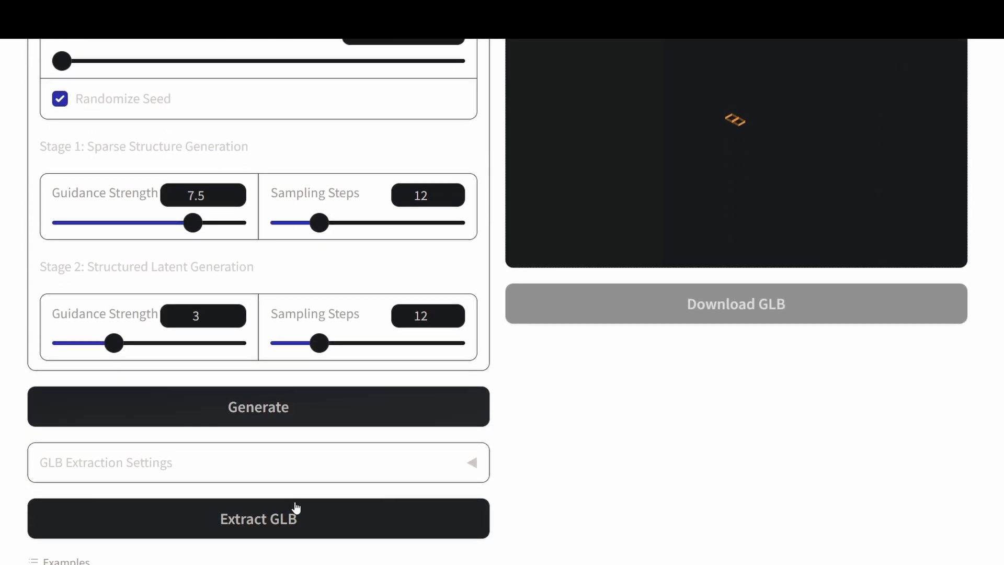
{"action": "left_click", "coordinate": [359, 462]}
{"action": "scroll", "coordinate": [592, 471], "scroll_direction": "down", "scroll_amount": 3}
{"action": "scroll", "coordinate": [735, 249], "scroll_direction": "up", "scroll_amount": 8}
{"action": "scroll", "coordinate": [322, 400], "scroll_direction": "down", "scroll_amount": 7}
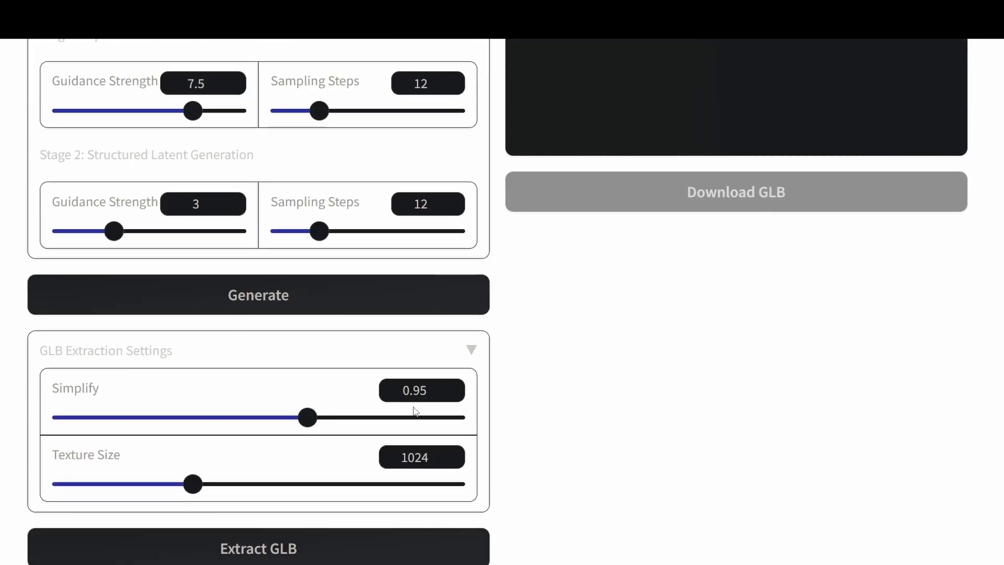
{"action": "scroll", "coordinate": [651, 439], "scroll_direction": "up", "scroll_amount": 5}
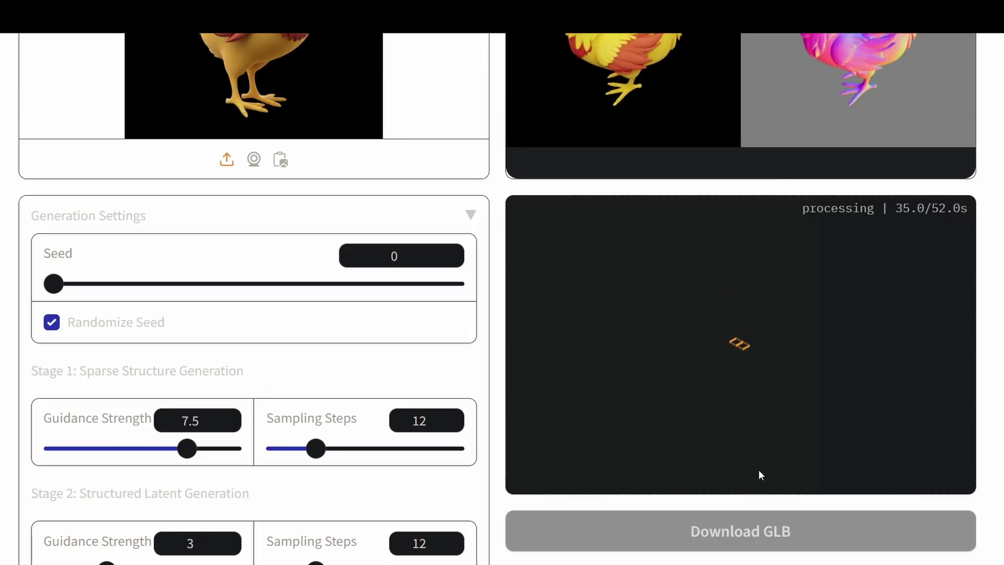